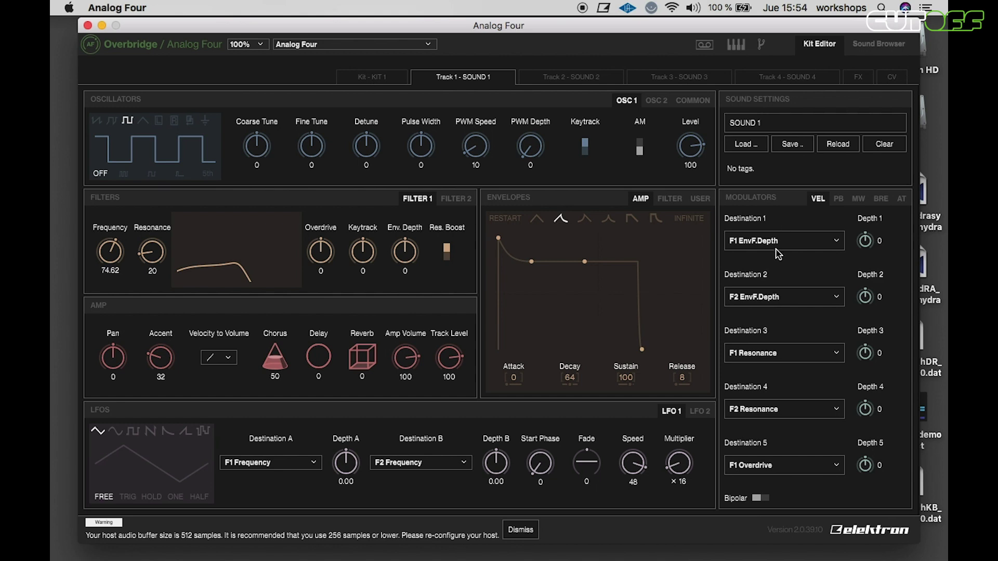
# Step: Review the Analog Four editor's FX and Kit pages and return to the Track 1 sound page
pyautogui.click(857, 83)
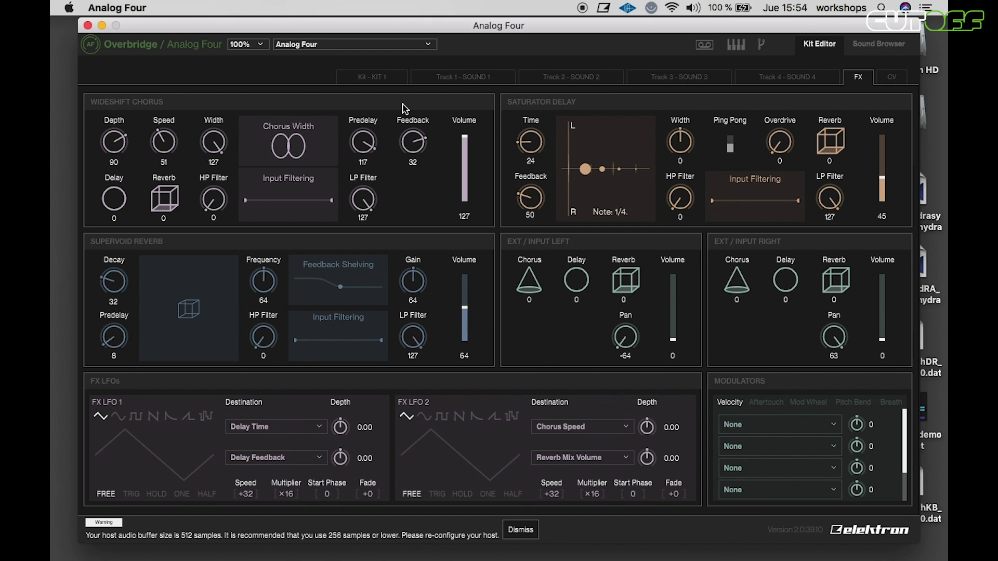
pyautogui.click(381, 79)
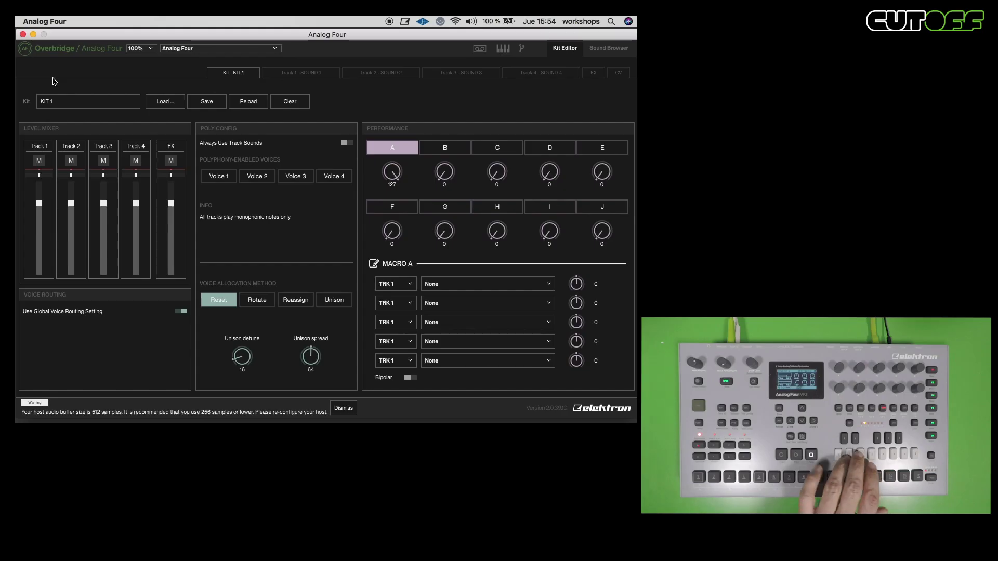
pyautogui.click(309, 74)
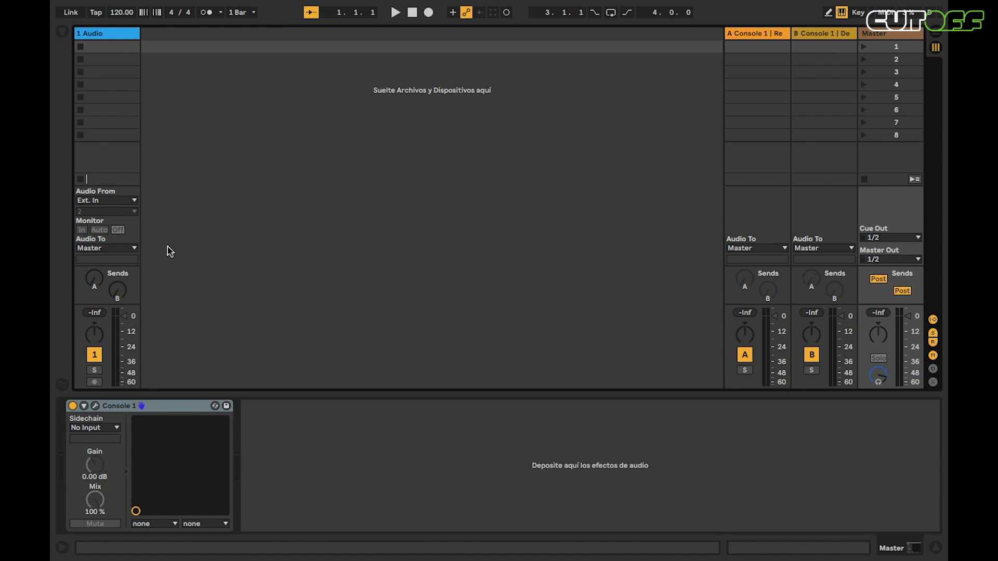
# Step: Insert a new MIDI track in Ableton Live and delete the existing audio track
pyautogui.click(99, 37)
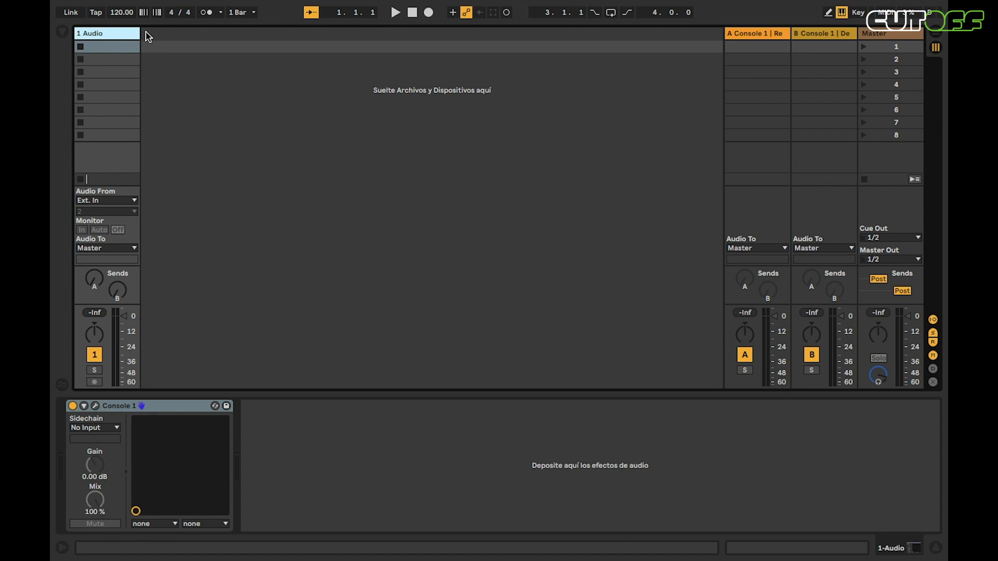
pyautogui.hotkey('ctrl', 'shift', 't')
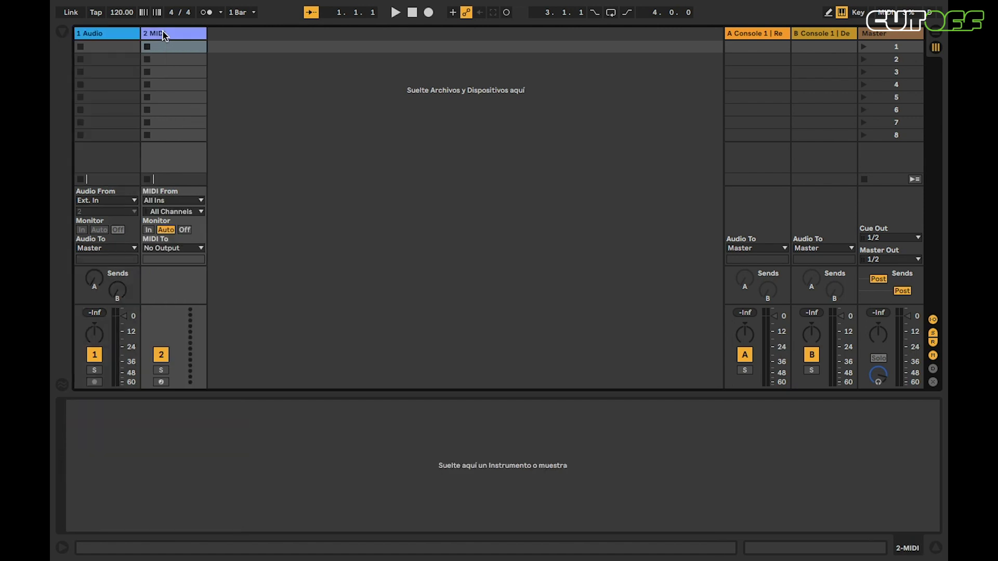
pyautogui.click(119, 41)
pyautogui.press('Delete')
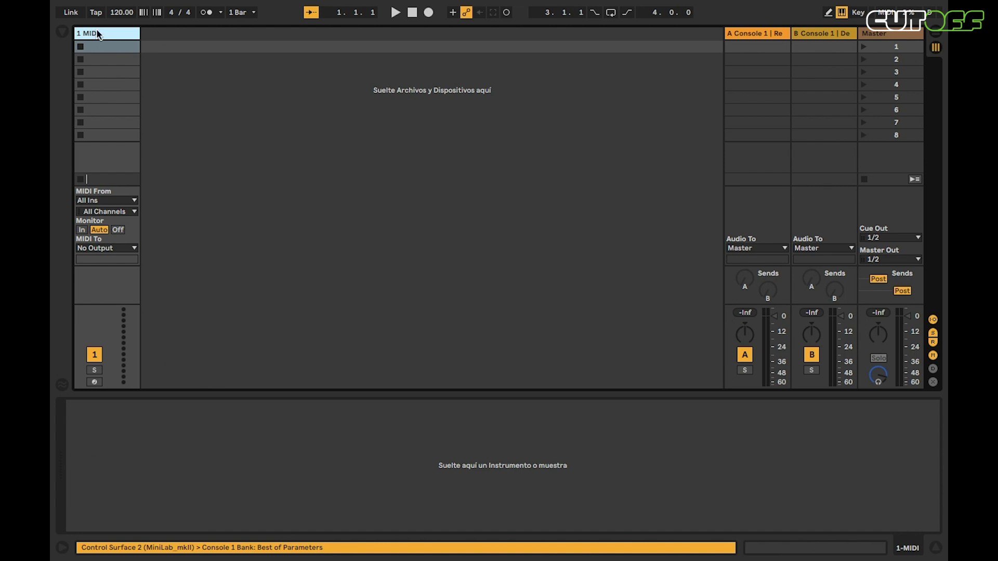
# Step: Load Elektron's Analog Four Audio Unit plug-in onto the MIDI track, close its editor window and hide the browser
pyautogui.click(62, 31)
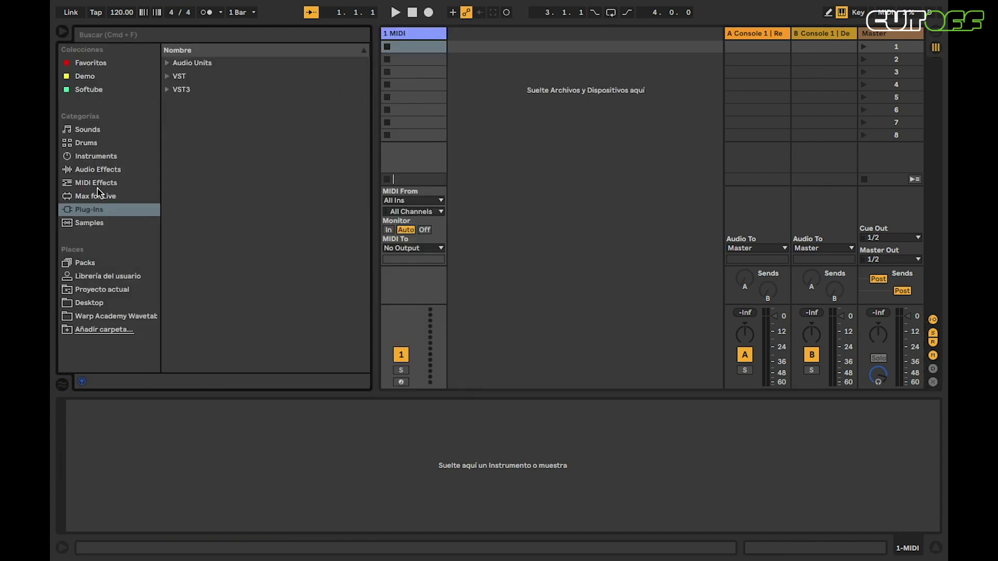
pyautogui.click(168, 64)
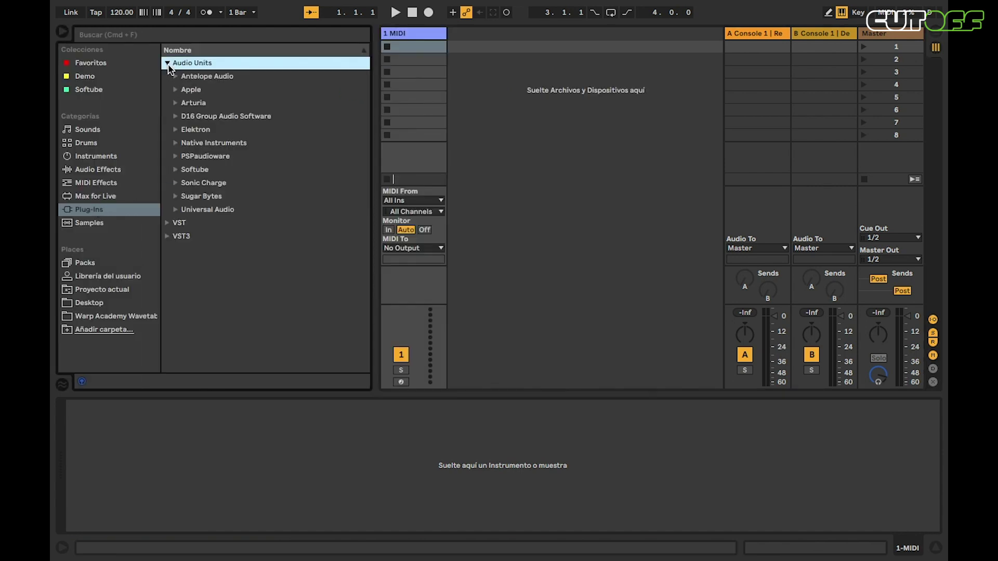
pyautogui.click(175, 130)
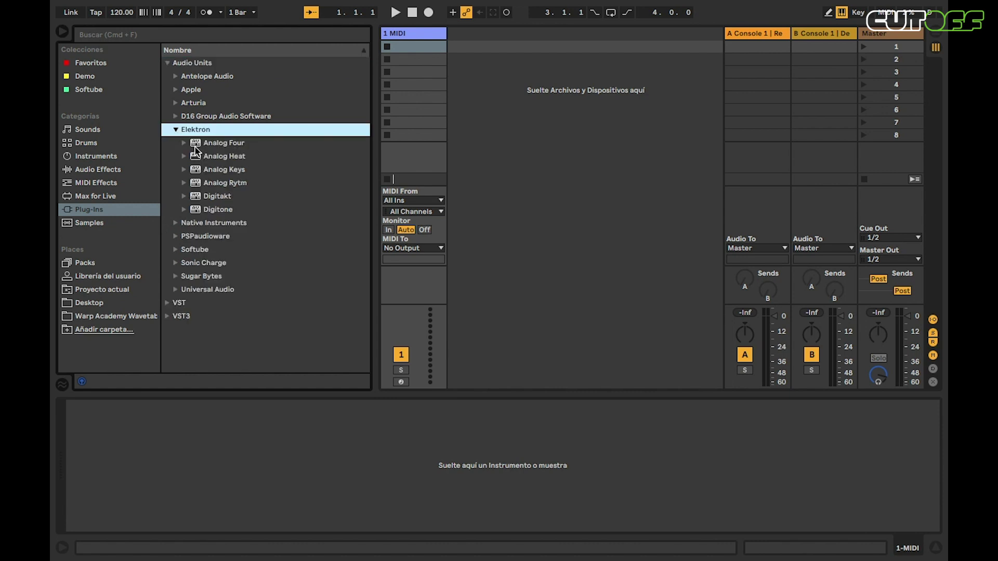
pyautogui.doubleClick(225, 144)
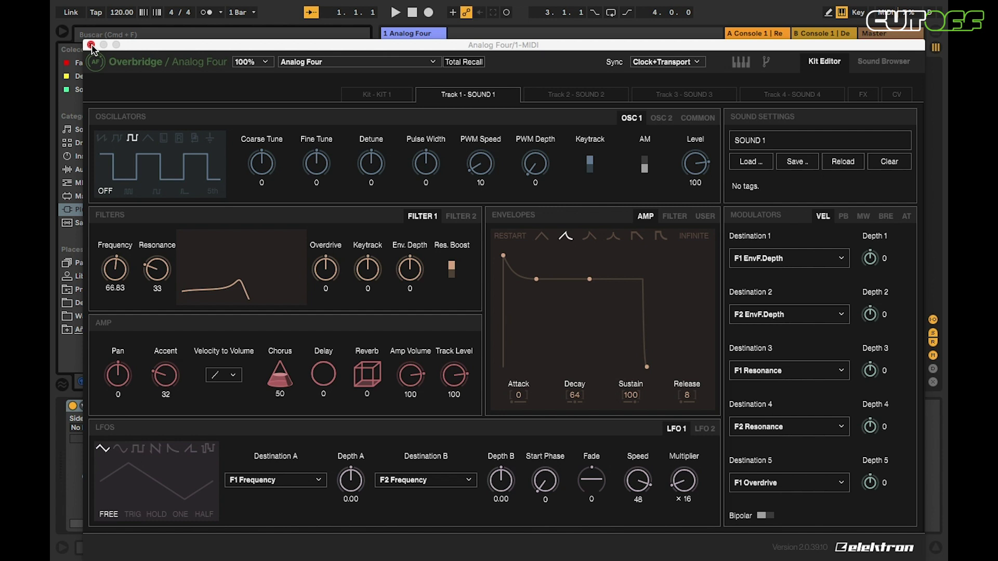
pyautogui.moveTo(133, 46); pyautogui.dragTo(138, 7)
pyautogui.click(97, 5)
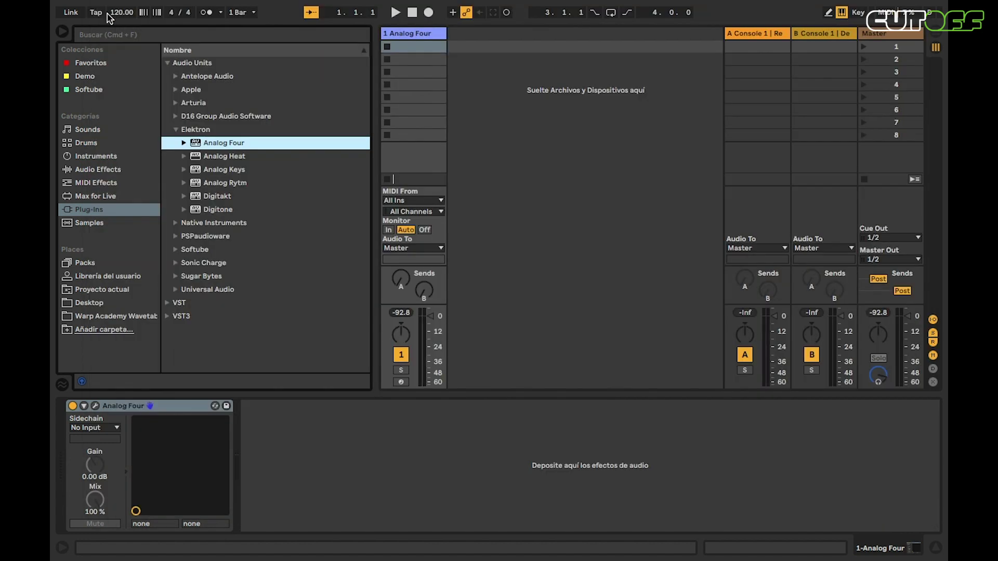
pyautogui.moveTo(371, 87); pyautogui.dragTo(131, 393)
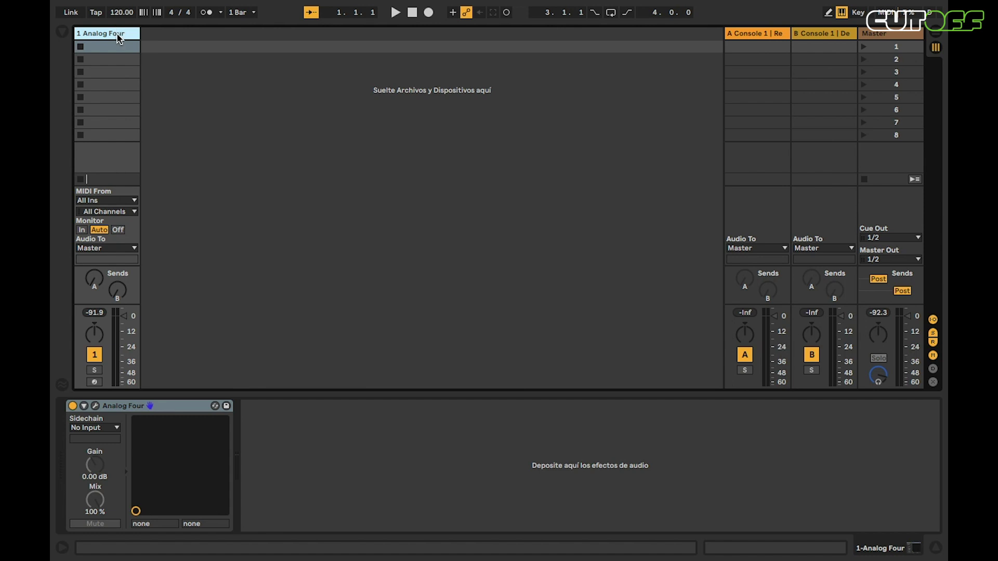
# Step: Add five audio tracks after the Analog Four track
pyautogui.hotkey('ctrl', 't')
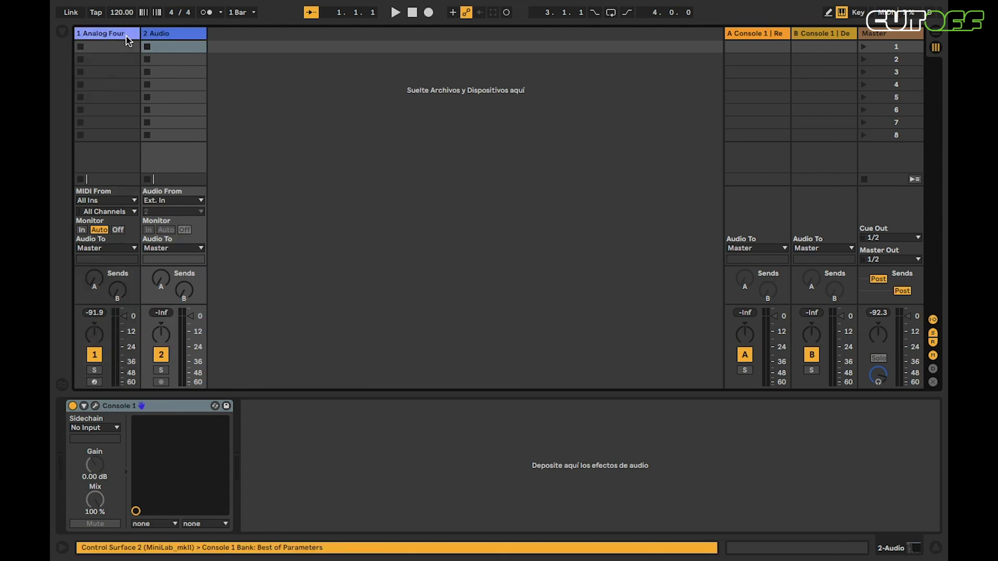
pyautogui.click(177, 41)
pyautogui.hotkey('ctrl', 't')
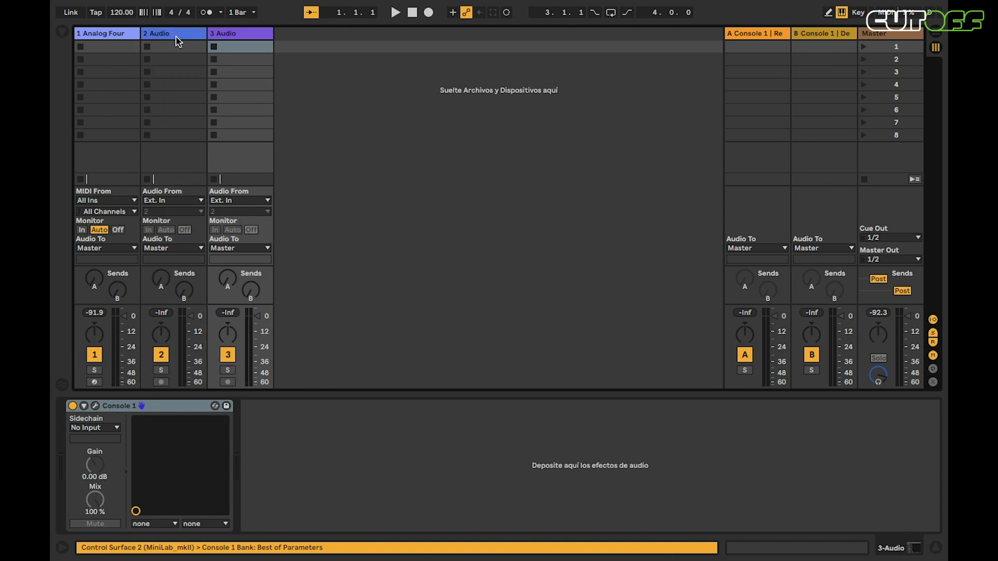
pyautogui.hotkey('ctrl', 't')
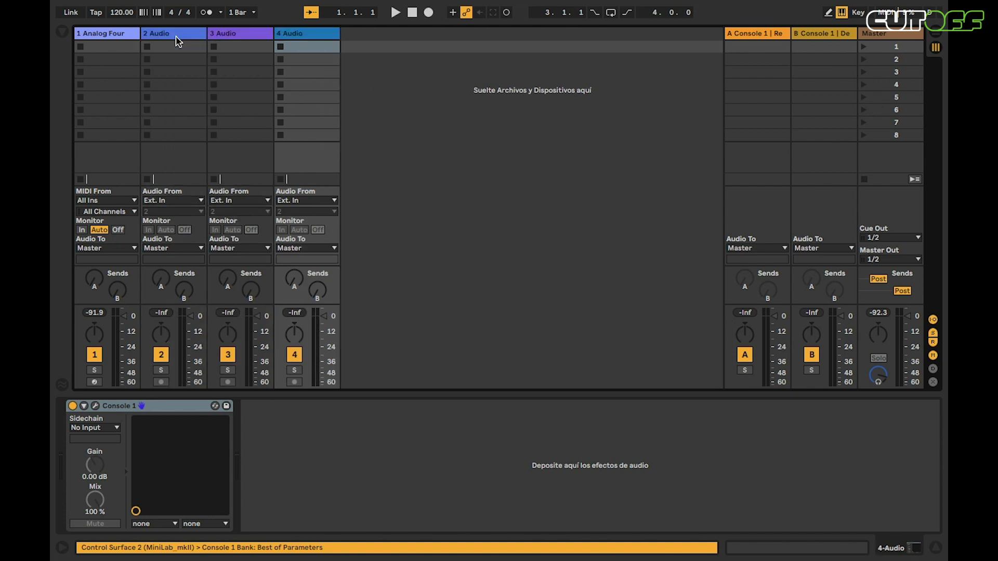
pyautogui.hotkey('ctrl', 't')
pyautogui.click(371, 37)
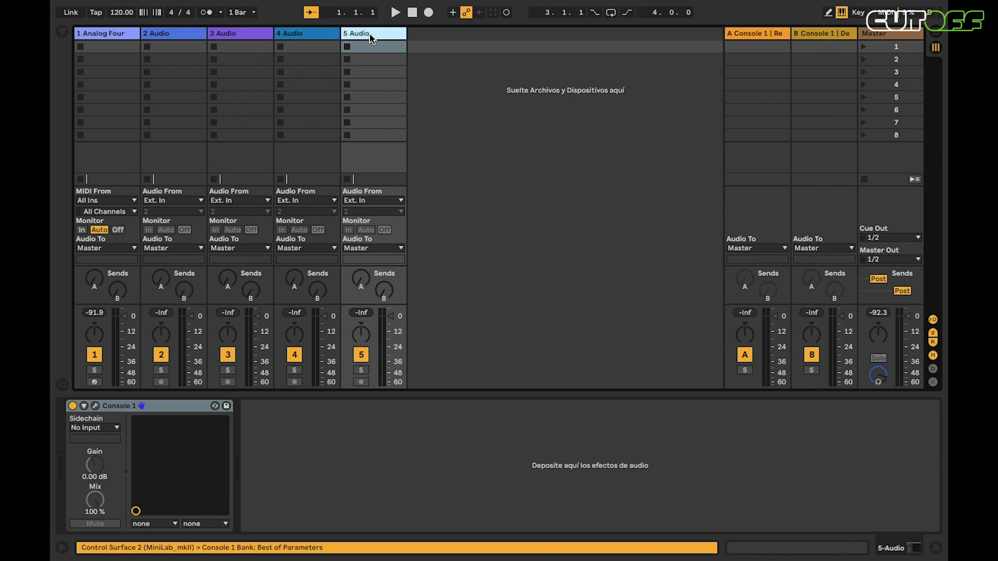
pyautogui.hotkey('ctrl', 't')
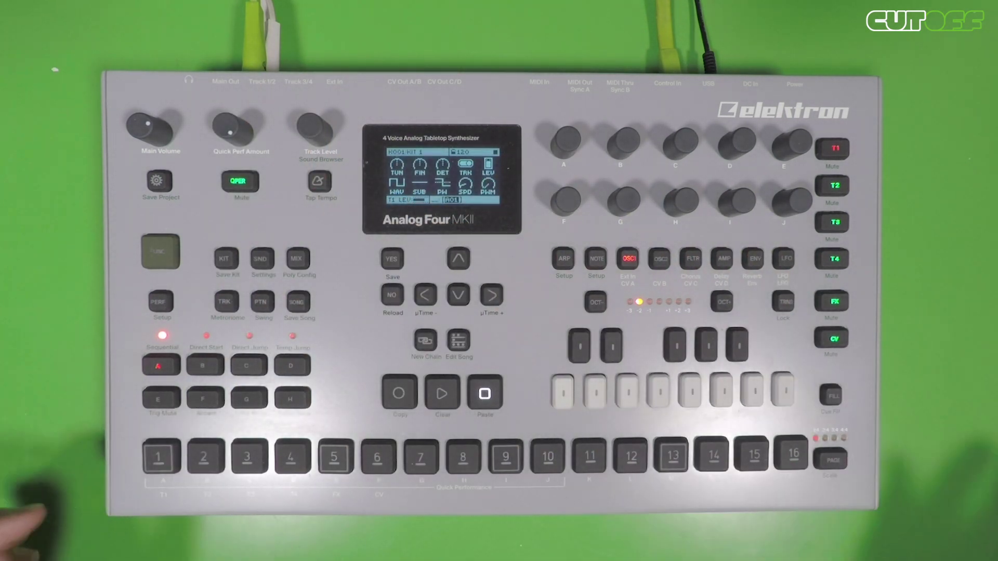
# Step: Set audio track 2 to receive from 1-Analog Four with Track 1-Analog Four as its input channel
pyautogui.click(177, 37)
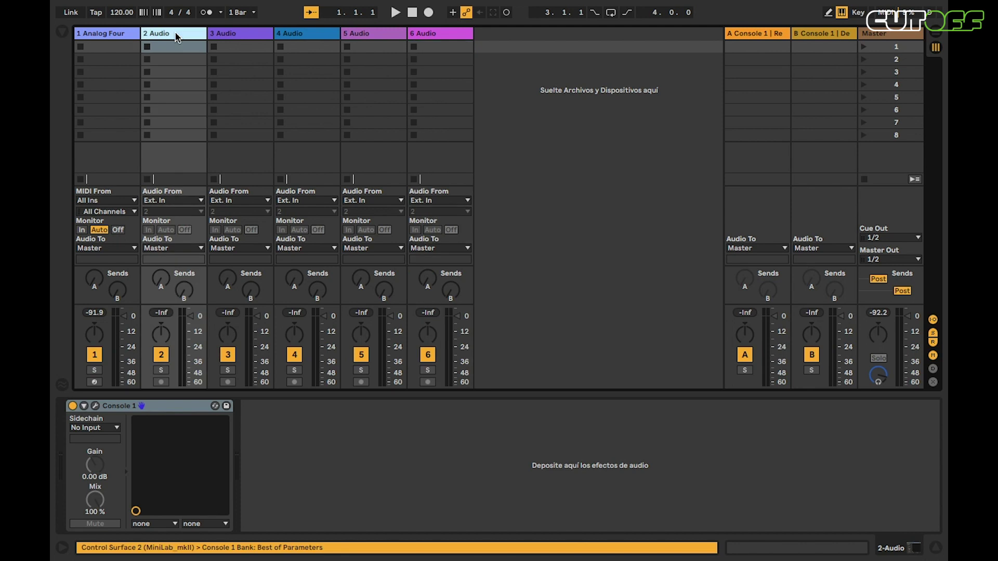
pyautogui.click(170, 203)
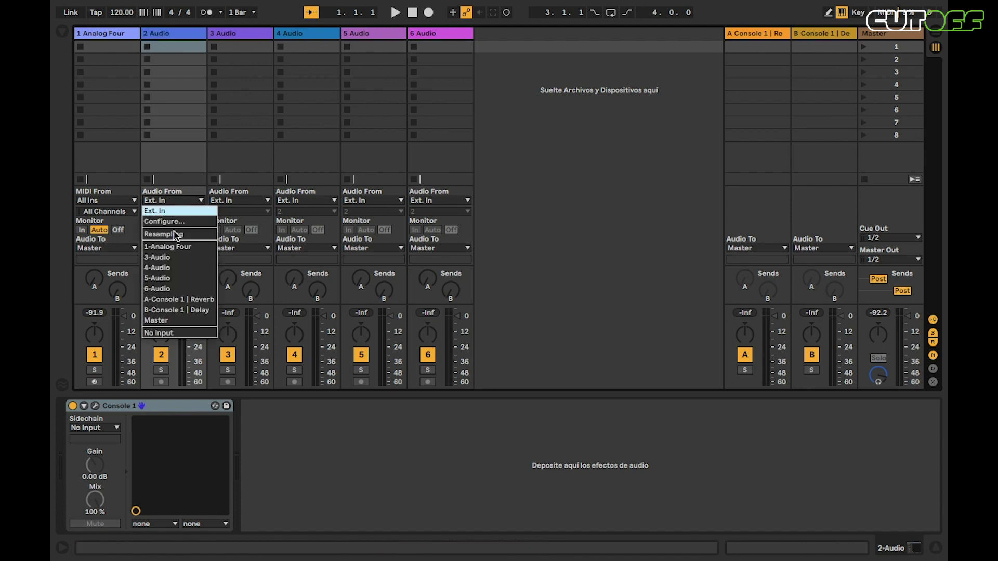
pyautogui.click(179, 251)
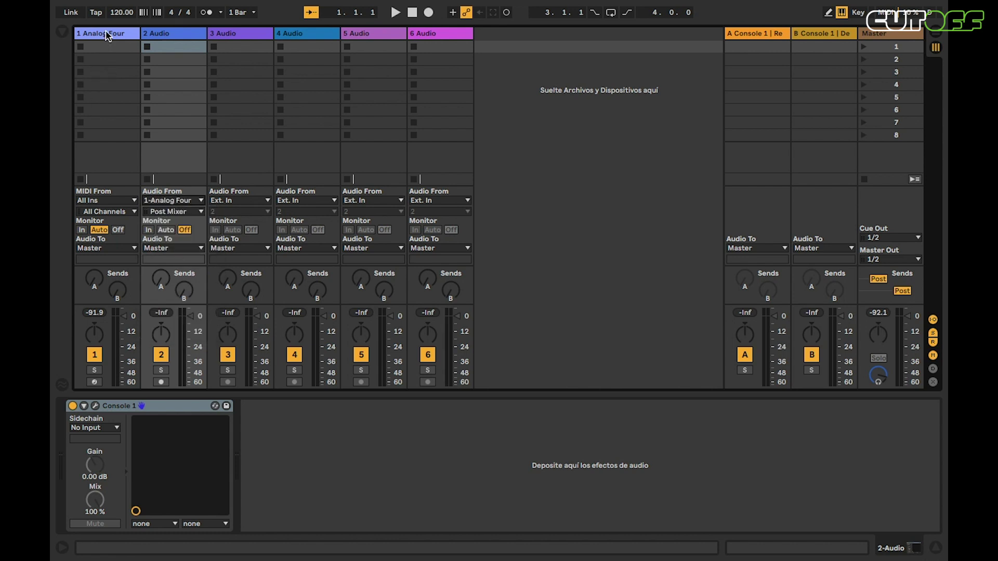
pyautogui.click(169, 214)
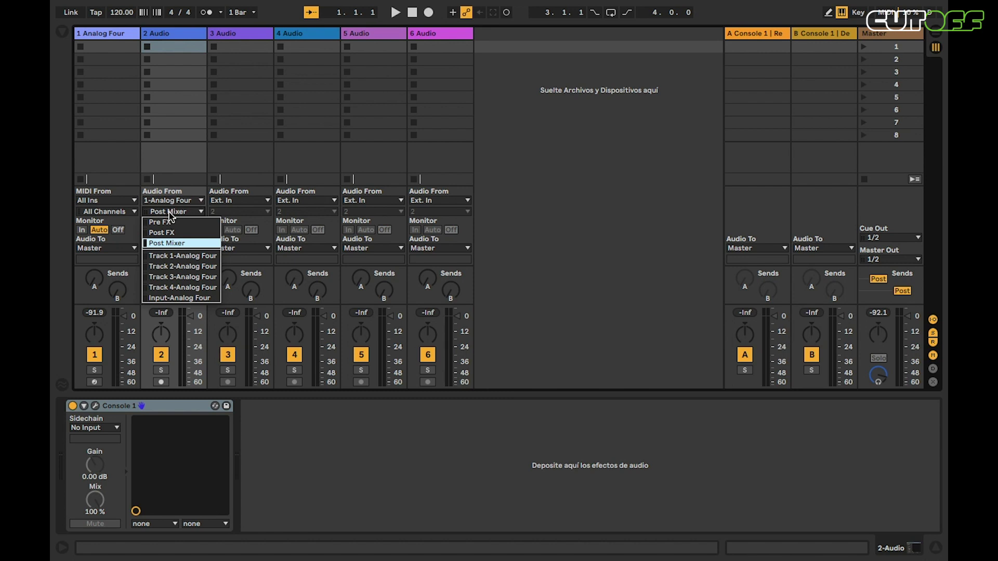
pyautogui.click(171, 259)
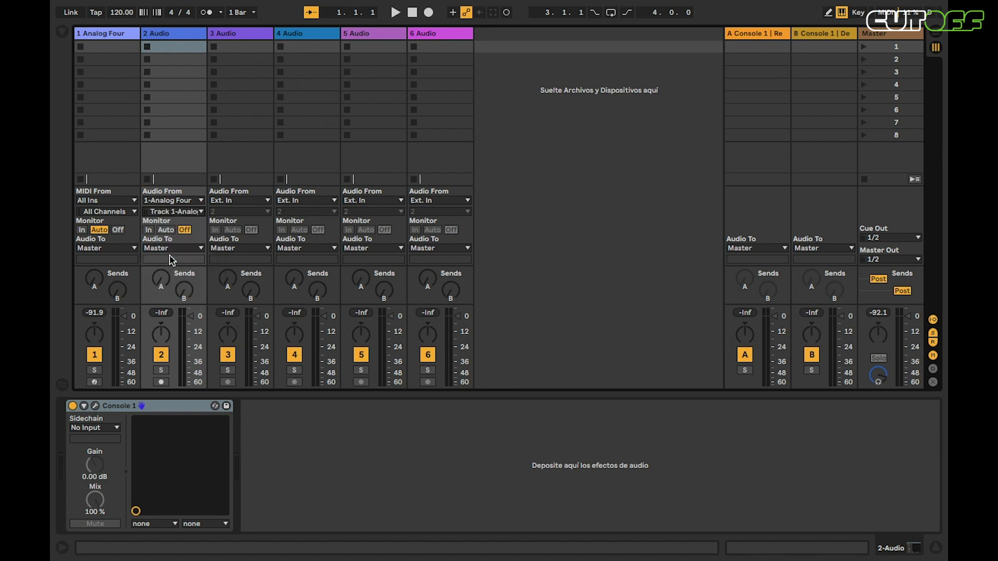
# Step: Set audio track 3 to receive from 1-Analog Four with Track 2-Analog Four as its input channel
pyautogui.click(235, 201)
pyautogui.click(233, 250)
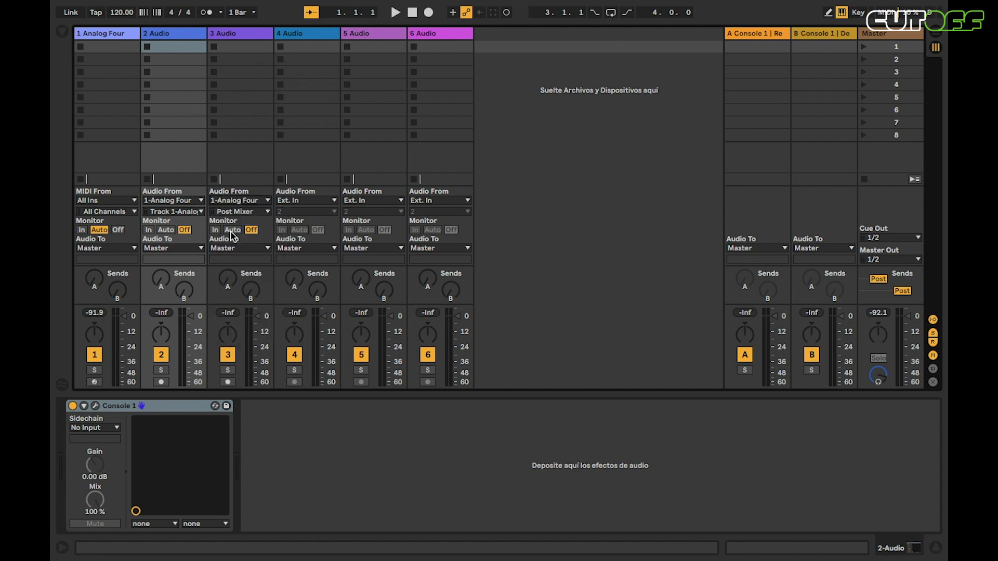
pyautogui.click(235, 212)
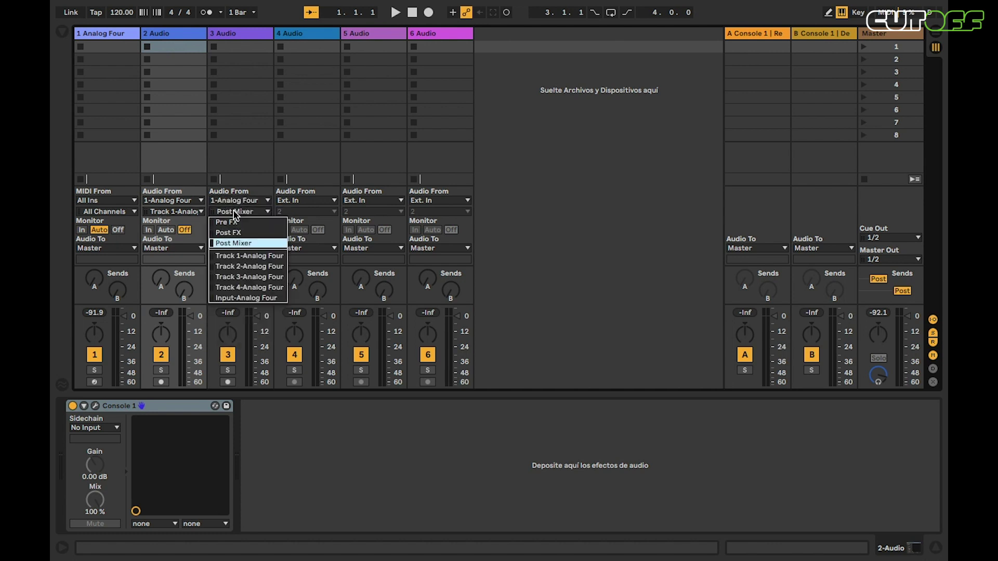
pyautogui.click(240, 266)
# Step: Set audio track 4 to receive from 1-Analog Four with Track 3-Analog Four as its input channel
pyautogui.click(294, 200)
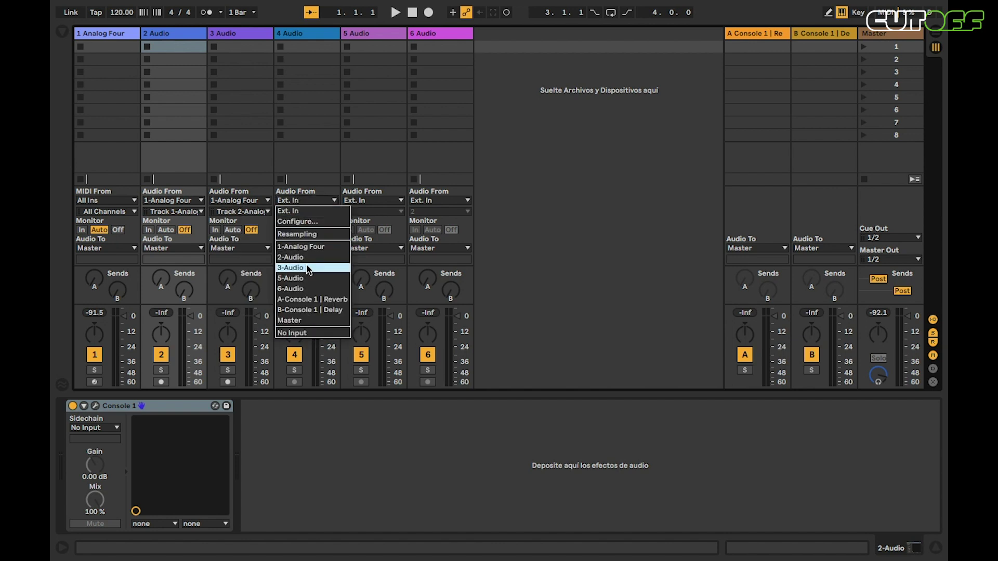
pyautogui.click(300, 246)
pyautogui.click(300, 211)
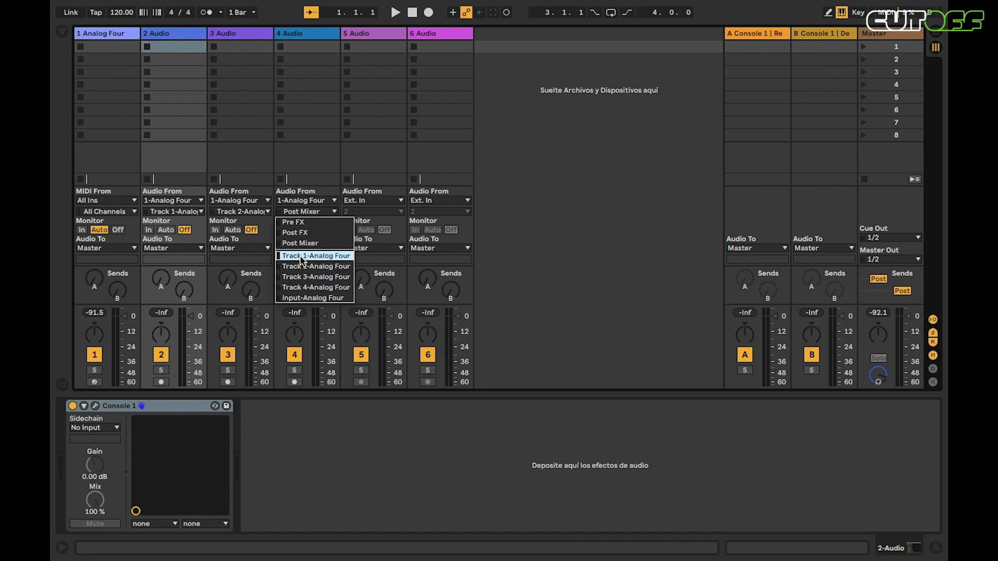
pyautogui.click(301, 277)
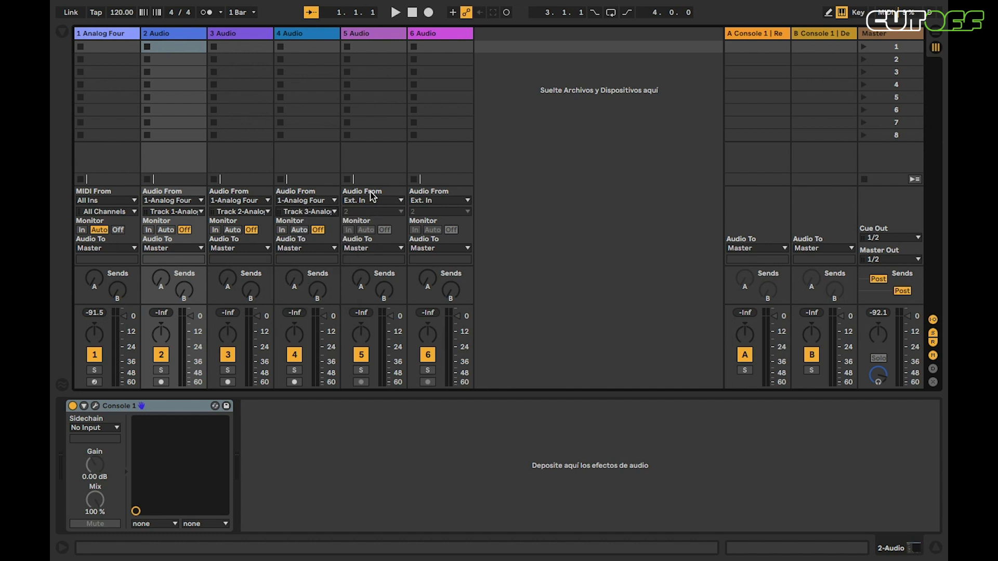
# Step: Set audio track 5 to receive from 1-Analog Four with Track 4-Analog Four as its input channel
pyautogui.click(373, 201)
pyautogui.click(372, 247)
pyautogui.click(373, 212)
pyautogui.click(379, 287)
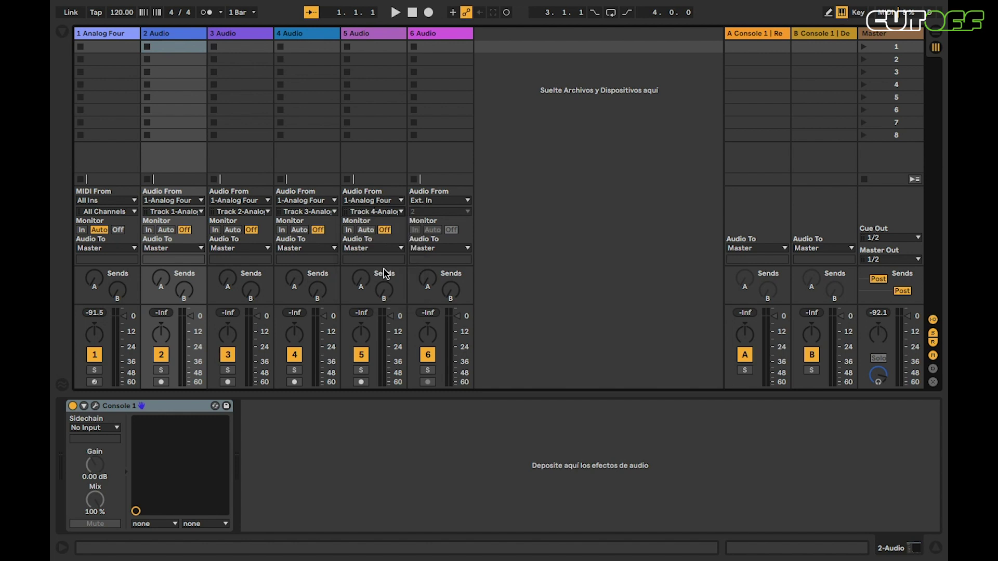
# Step: Set audio track 6 to receive from 1-Analog Four at the Pre FX point
pyautogui.click(427, 200)
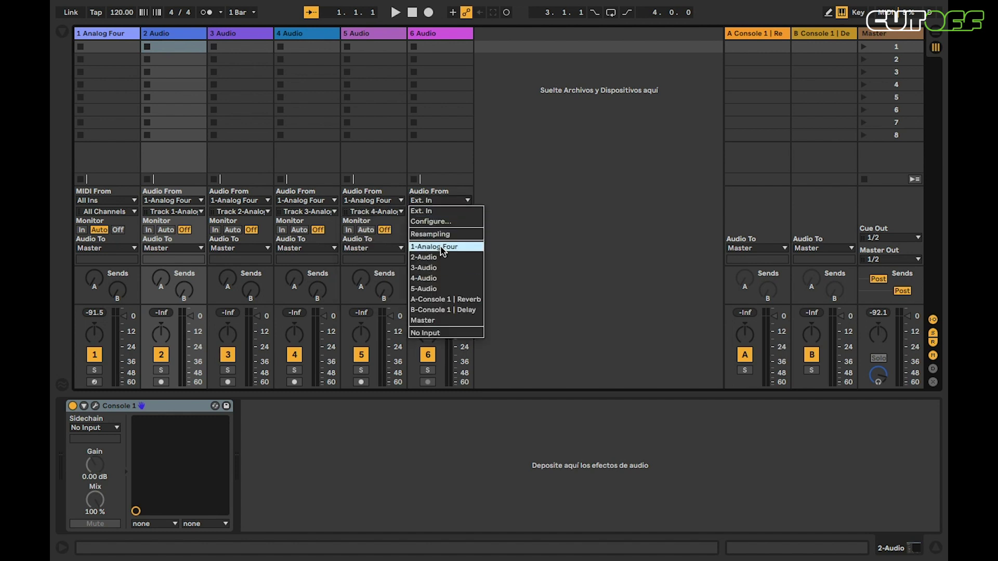
pyautogui.click(435, 248)
pyautogui.click(434, 212)
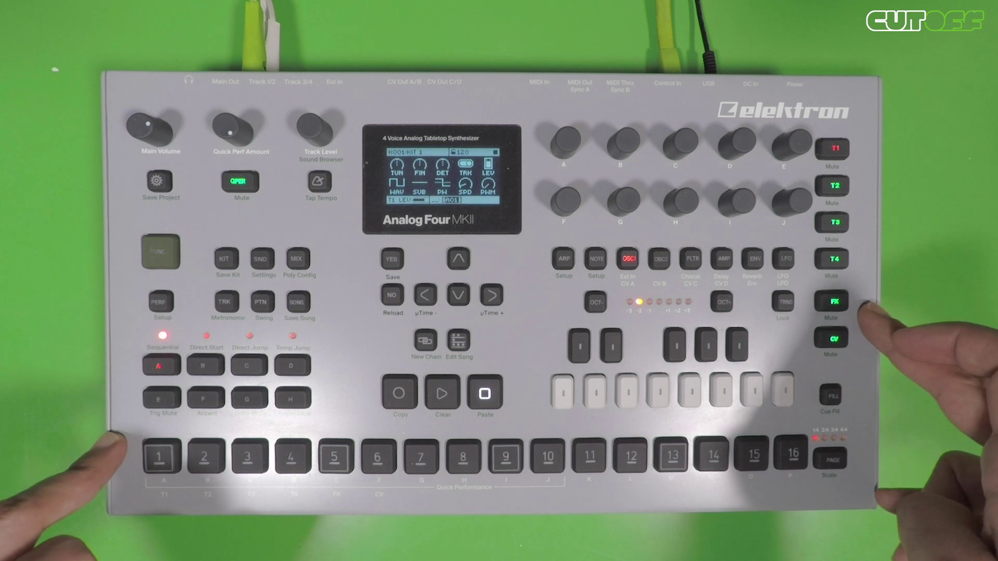
pyautogui.click(724, 258)
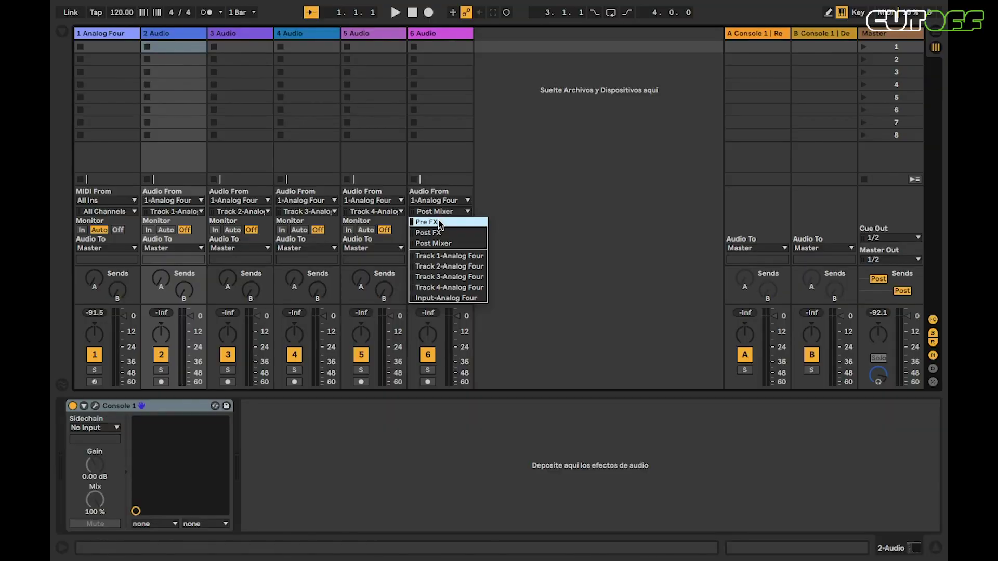
pyautogui.click(439, 223)
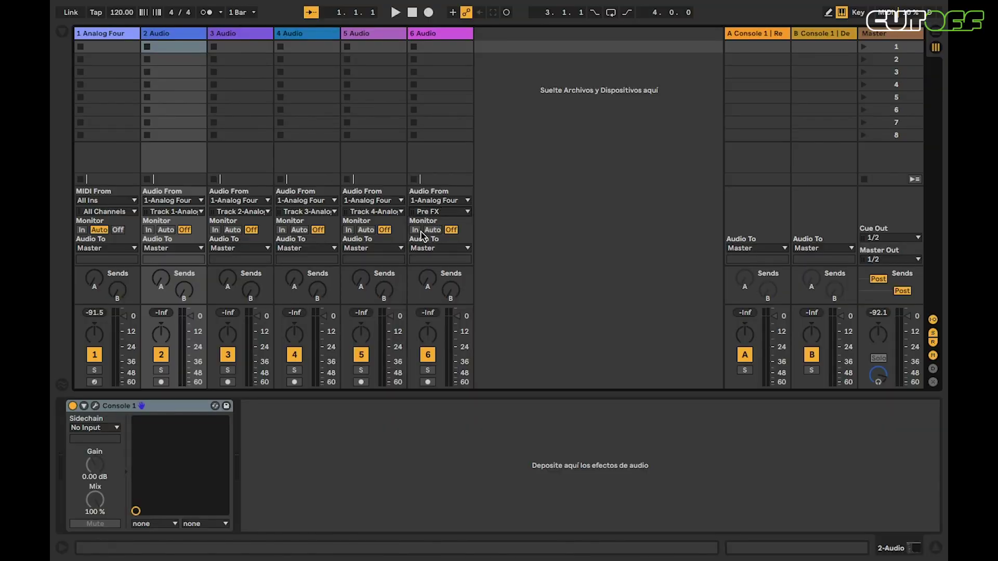
# Step: Set monitoring to In on audio tracks 2 to 6, and enlarge the mixer's meter area with the device view hidden
pyautogui.click(415, 230)
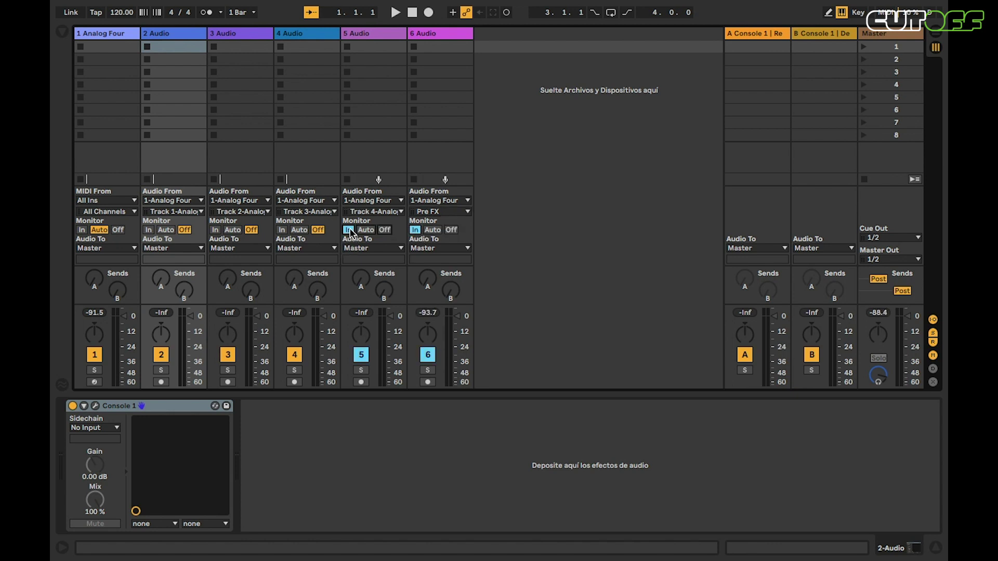
pyautogui.click(215, 230)
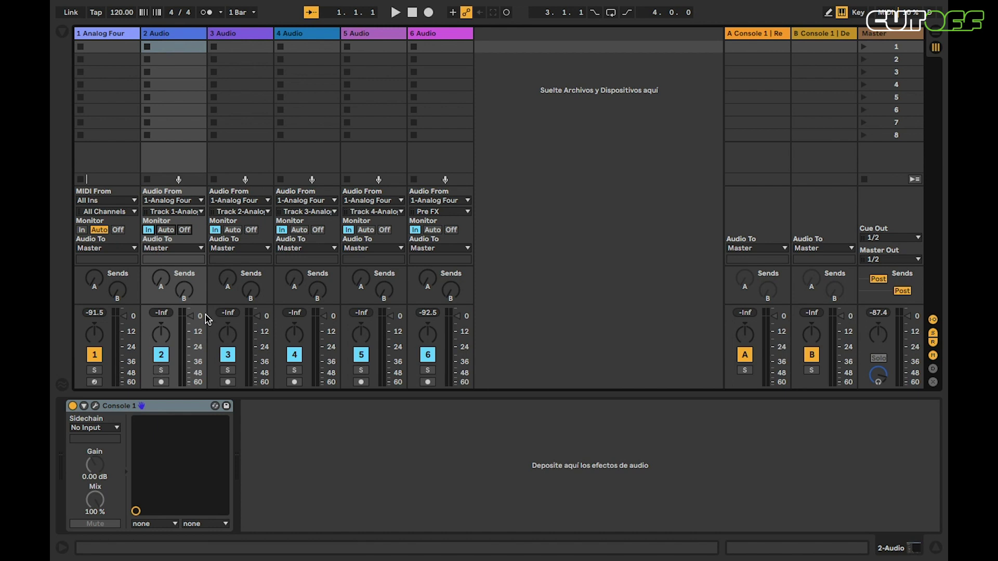
pyautogui.moveTo(211, 304); pyautogui.dragTo(207, 282)
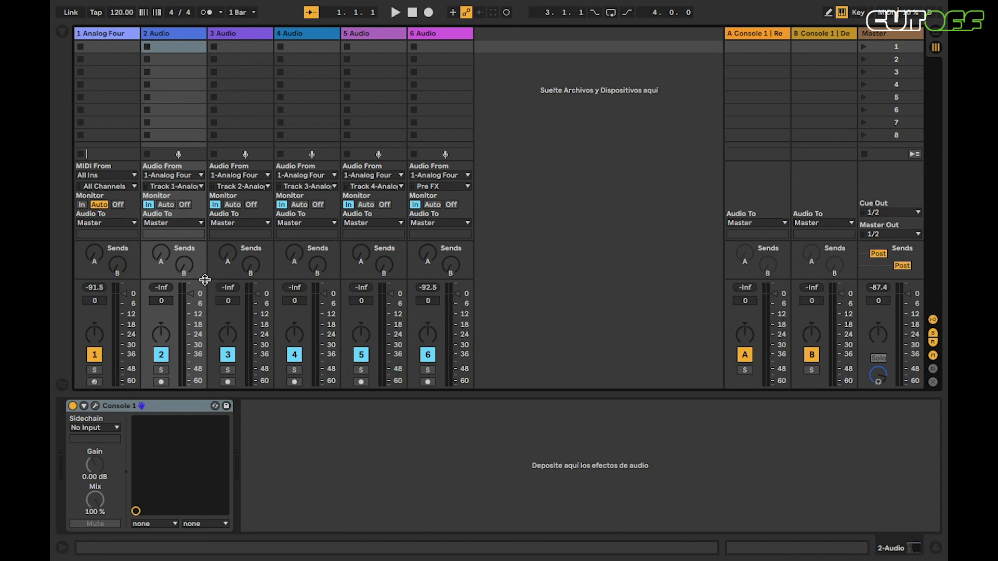
pyautogui.hotkey('ctrl', 'alt', 'l')
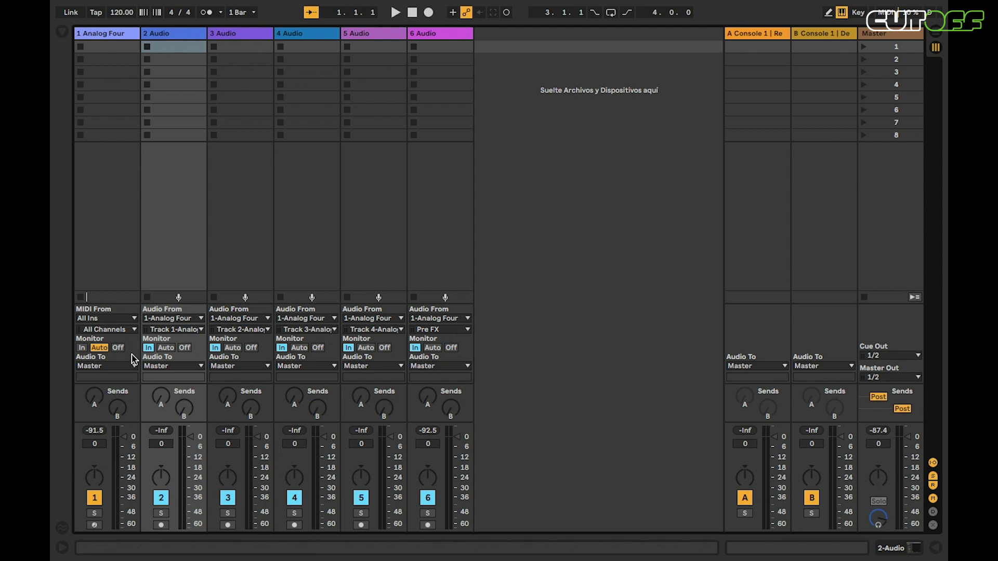